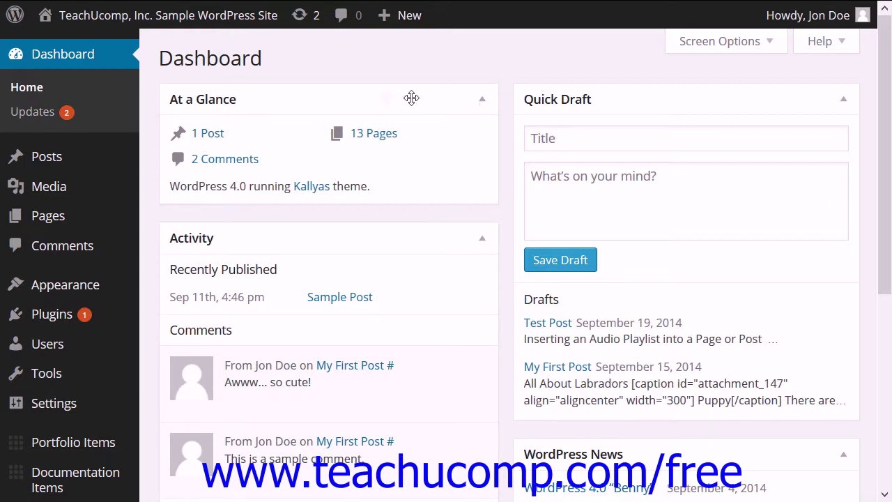
# Visit the public TeachUcomp sample site home page via the site name in the admin toolbar
pyautogui.moveTo(168, 15)
pyautogui.click(186, 24)
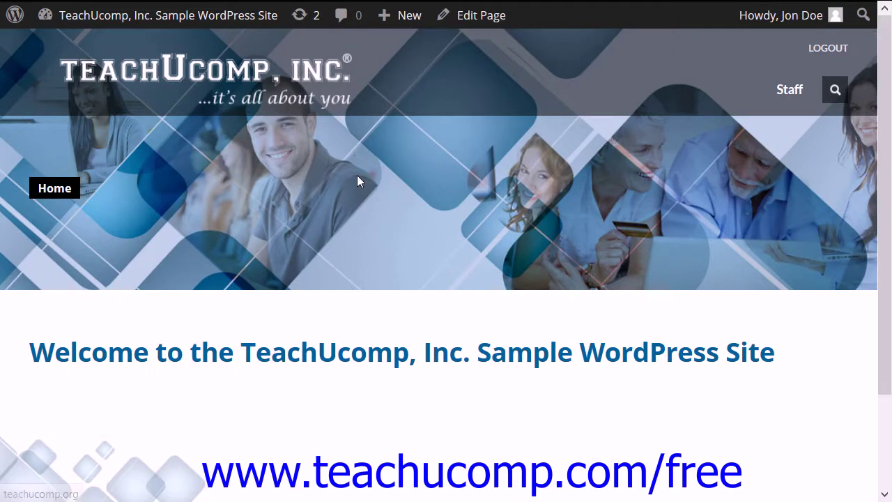
# Scroll through the homepage, then return to the admin Dashboard via the toolbar site name
pyautogui.scroll(-3, 357, 179)
pyautogui.scroll(3, 357, 179)
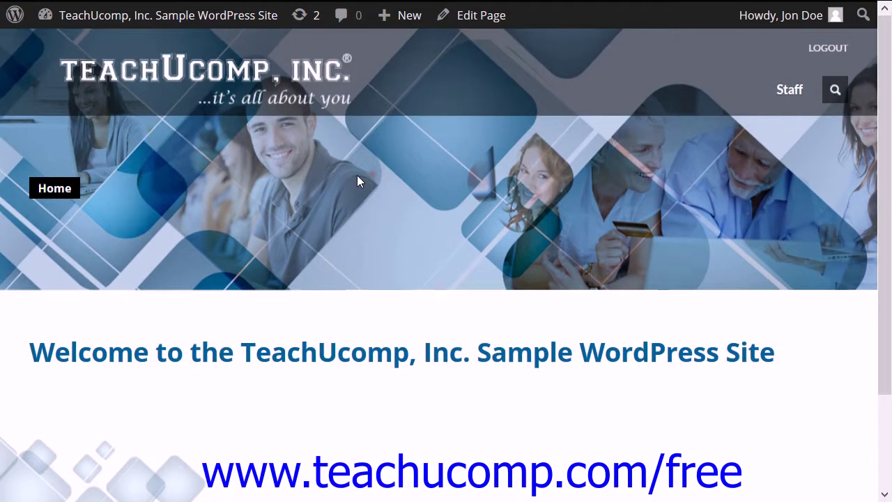
pyautogui.moveTo(168, 15)
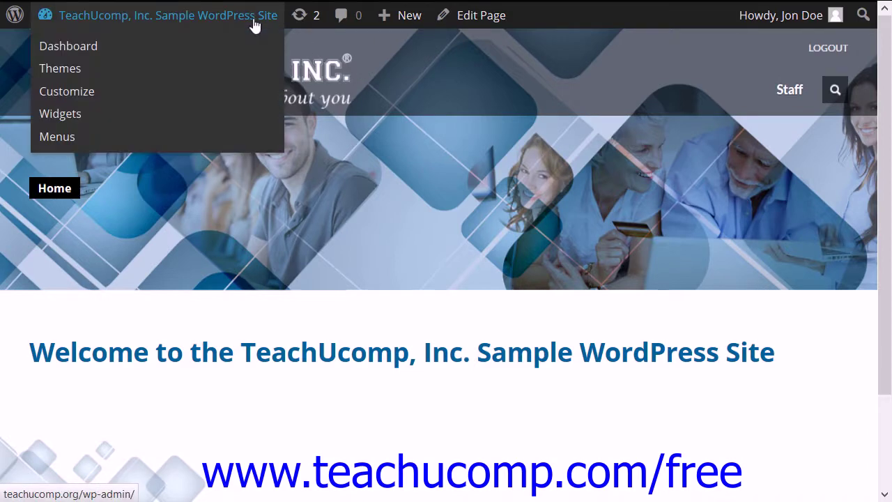
pyautogui.click(254, 25)
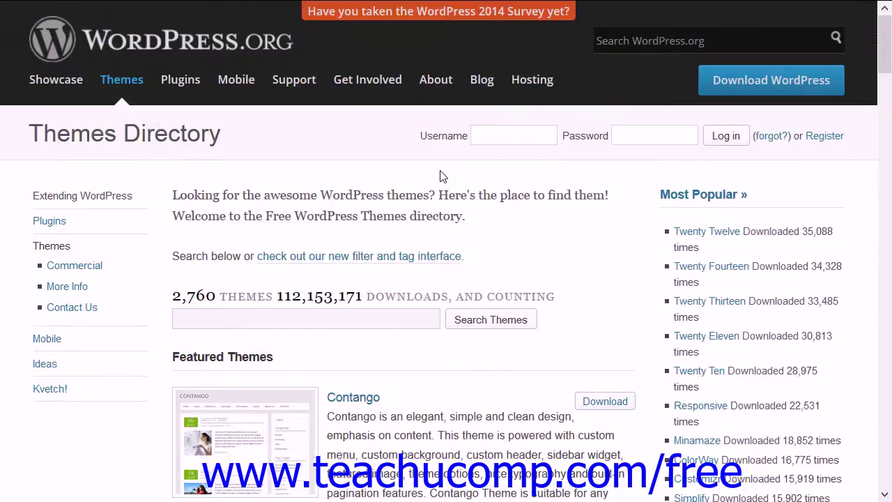
pyautogui.scroll(-3, 408, 227)
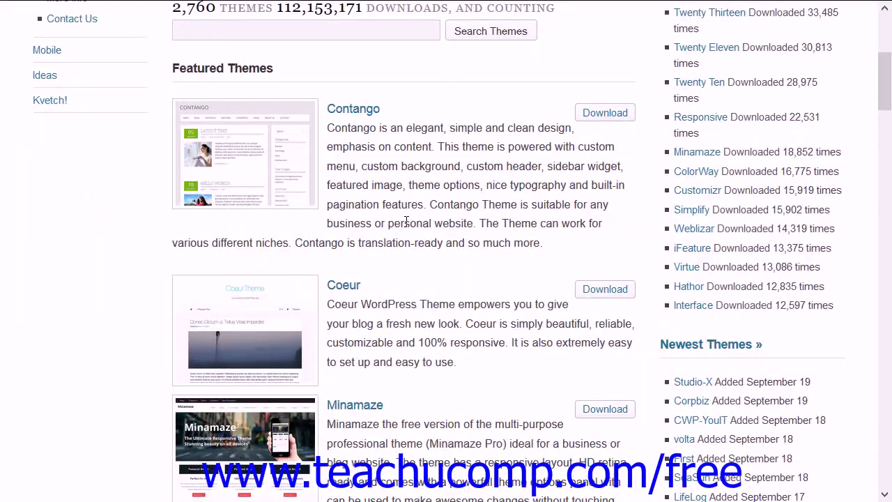
pyautogui.scroll(-4, 407, 226)
pyautogui.scroll(-3, 406, 227)
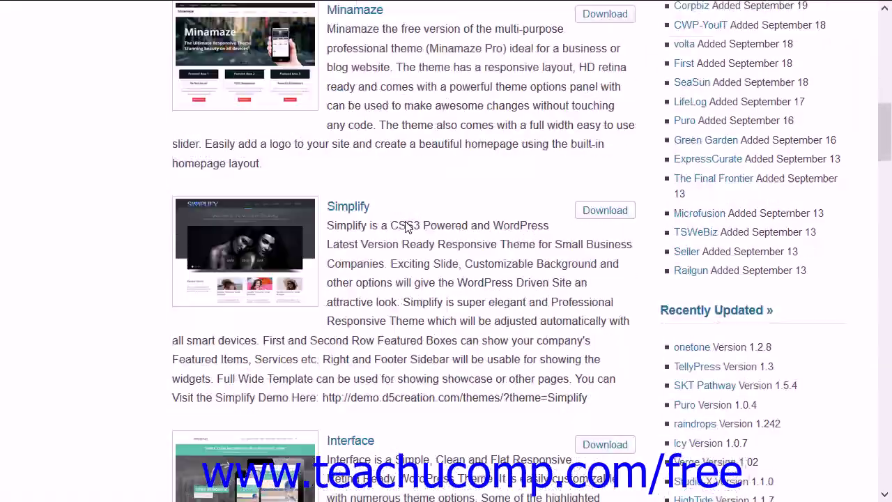
pyautogui.scroll(-2, 406, 223)
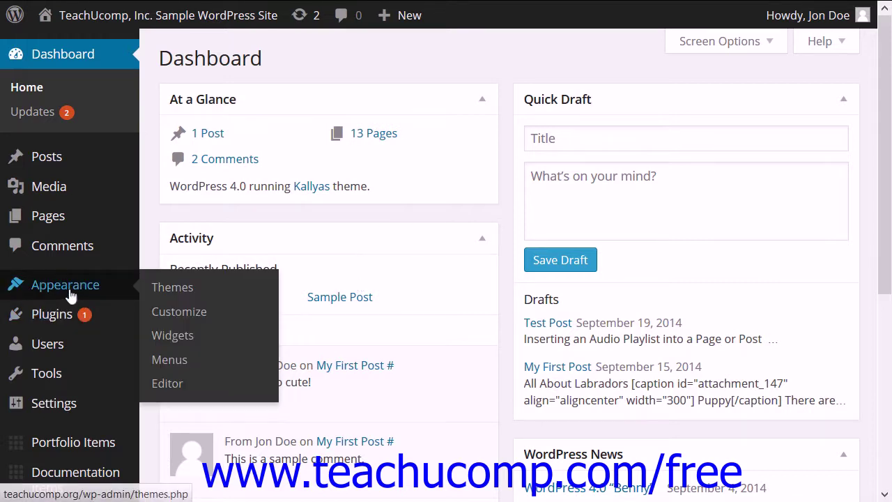
pyautogui.moveTo(66, 284)
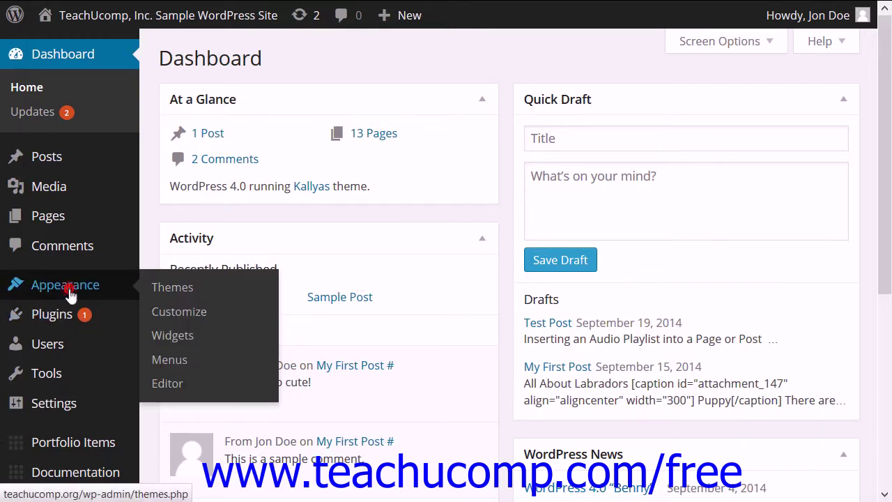
# Open Appearance > Themes and view the Ignite theme's details (version 1.31, update available)
pyautogui.click(71, 293)
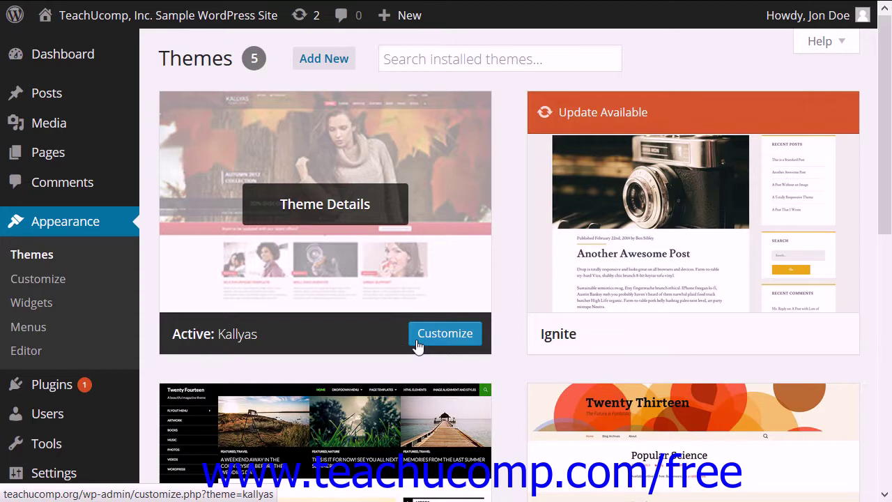
pyautogui.moveTo(550, 276)
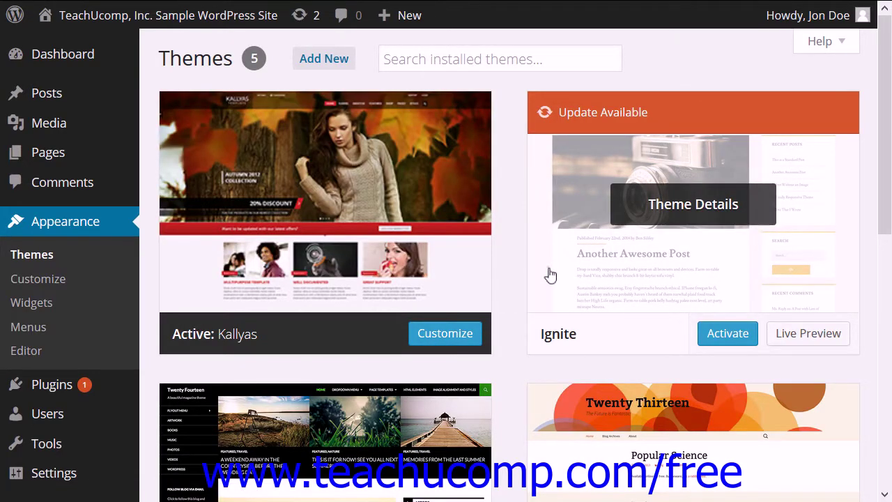
pyautogui.click(549, 273)
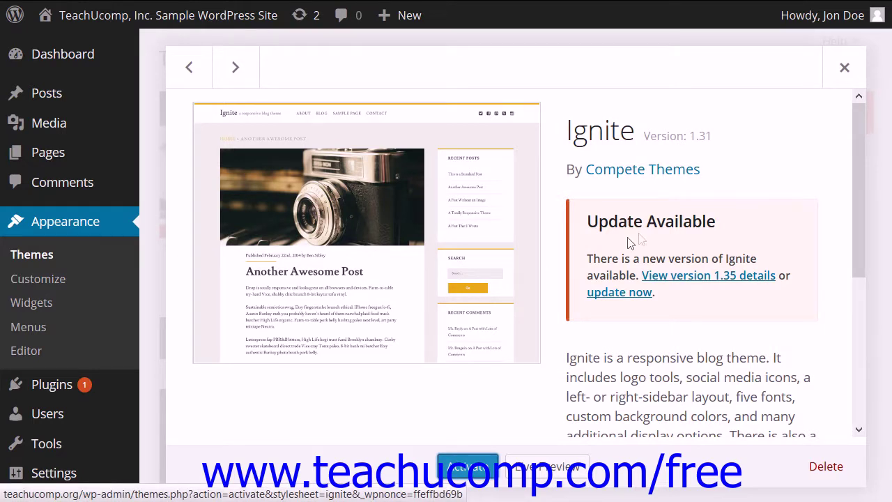
pyautogui.click(843, 69)
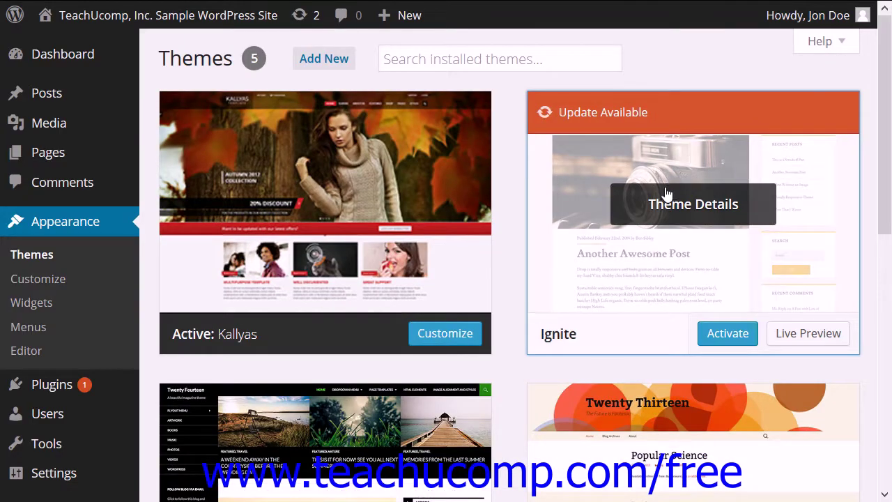
pyautogui.scroll(-2, 665, 193)
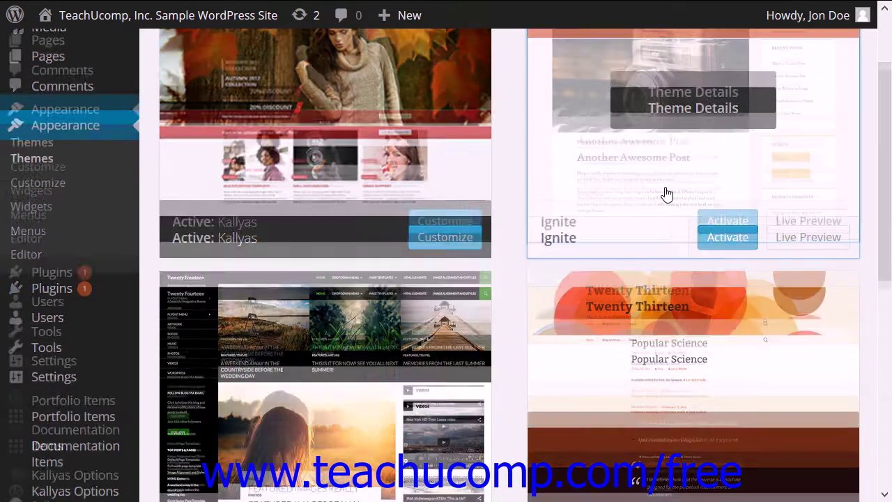
pyautogui.scroll(-2, 666, 193)
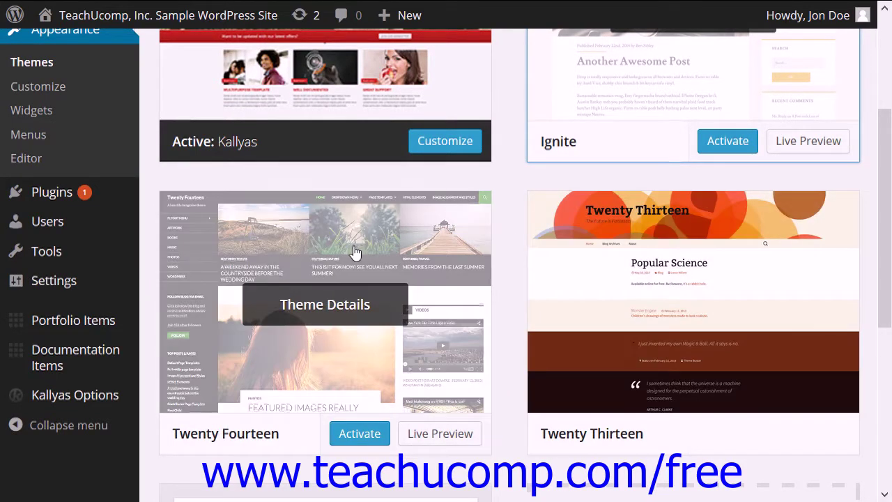
pyautogui.moveTo(325, 390)
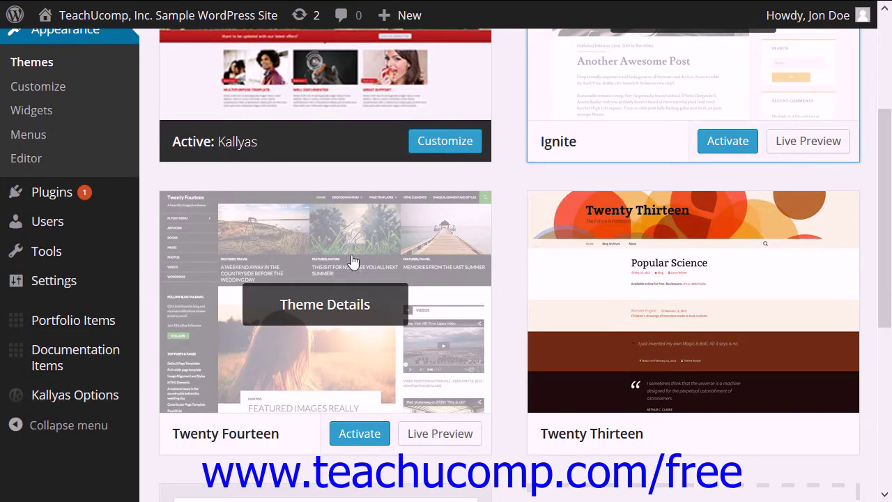
pyautogui.click(423, 435)
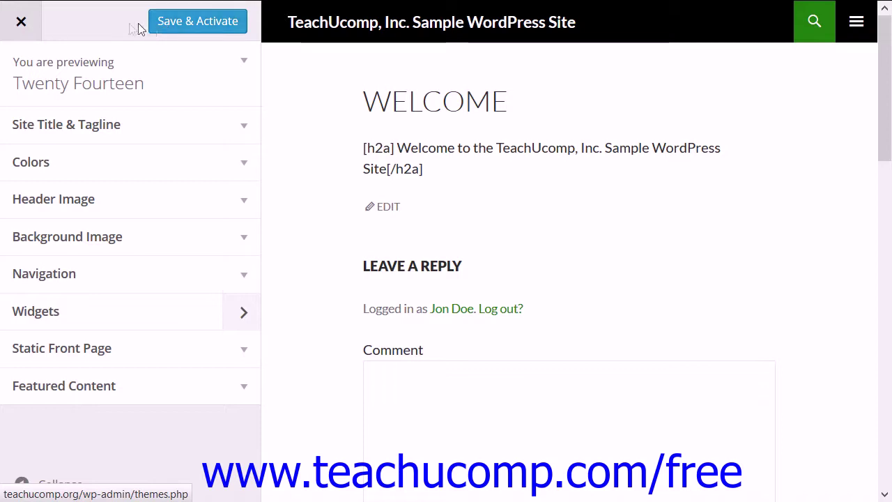
pyautogui.click(22, 22)
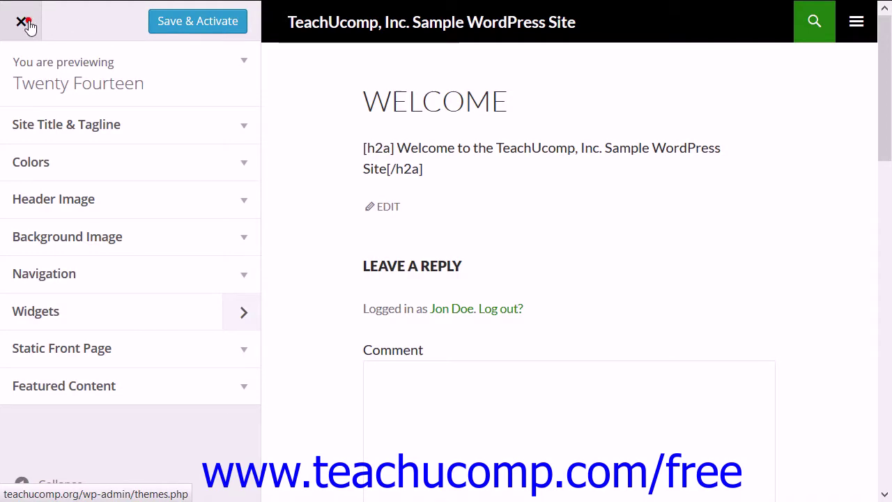